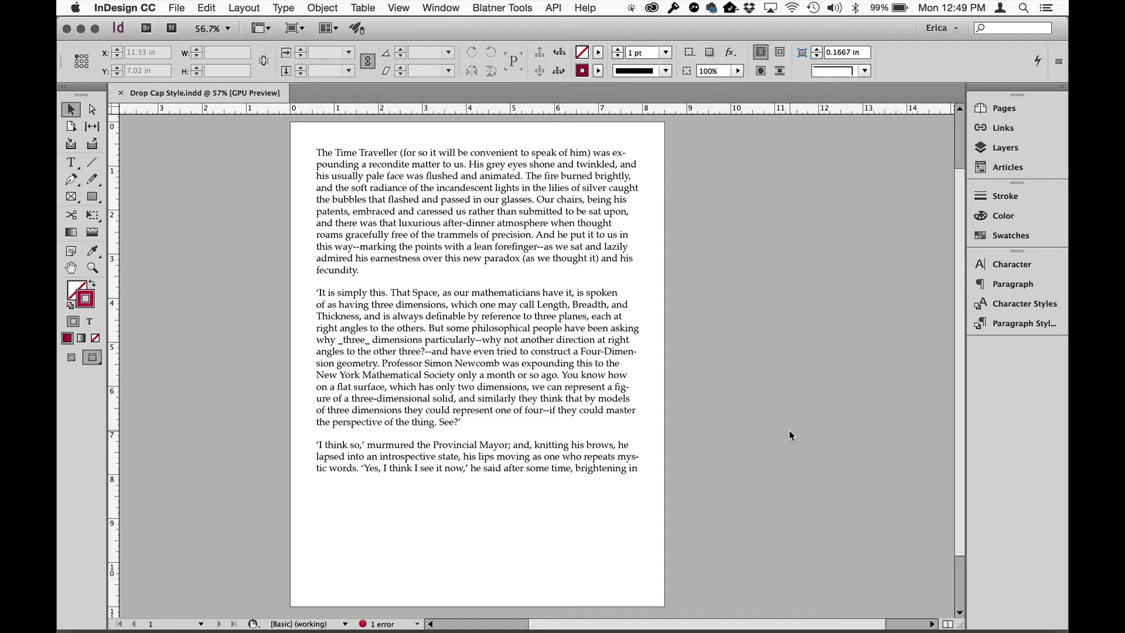
- Float the Character Styles and Paragraph Styles panels separately beside the page and collapse the dock group
left_click(1046, 306)
left_click_drag(853, 258, 742, 180)
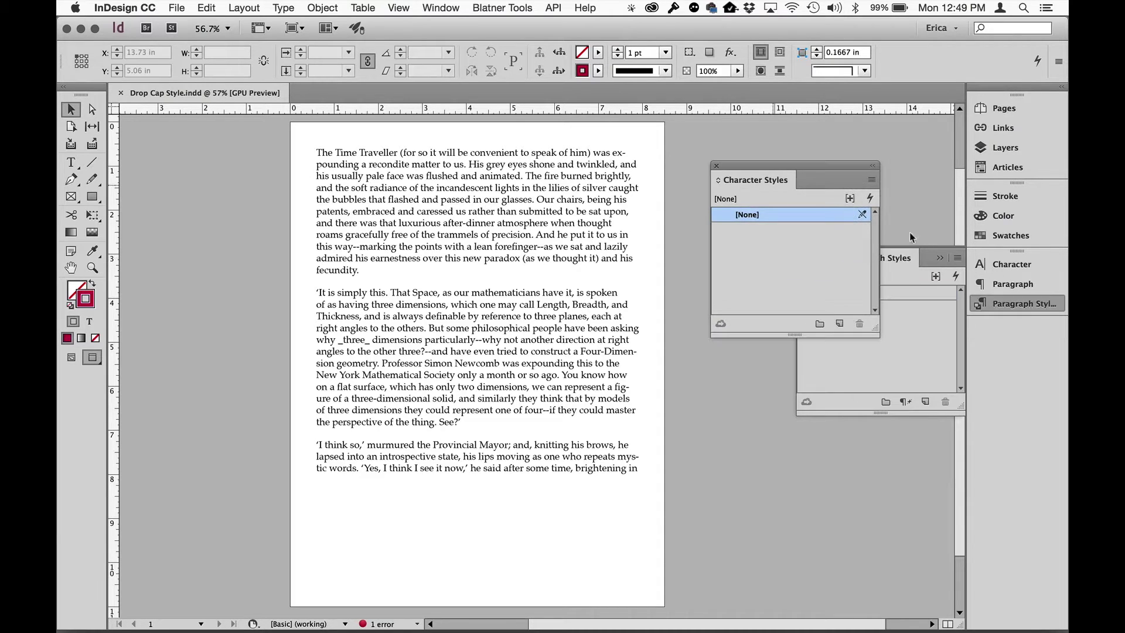
left_click_drag(899, 256, 707, 370)
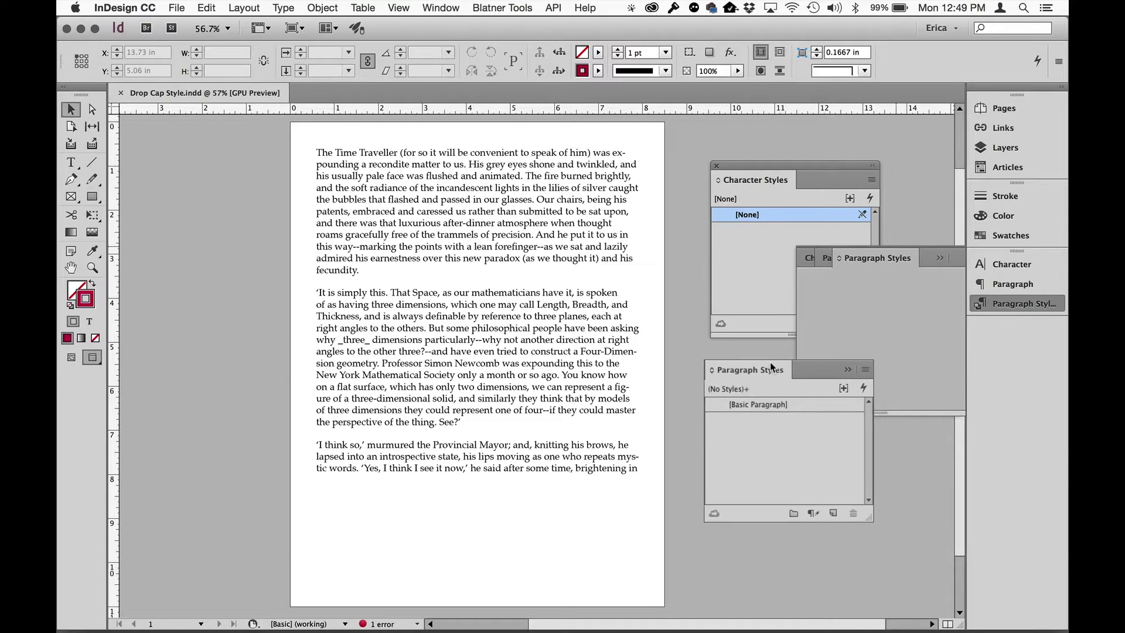
left_click(1030, 282)
left_click(1030, 281)
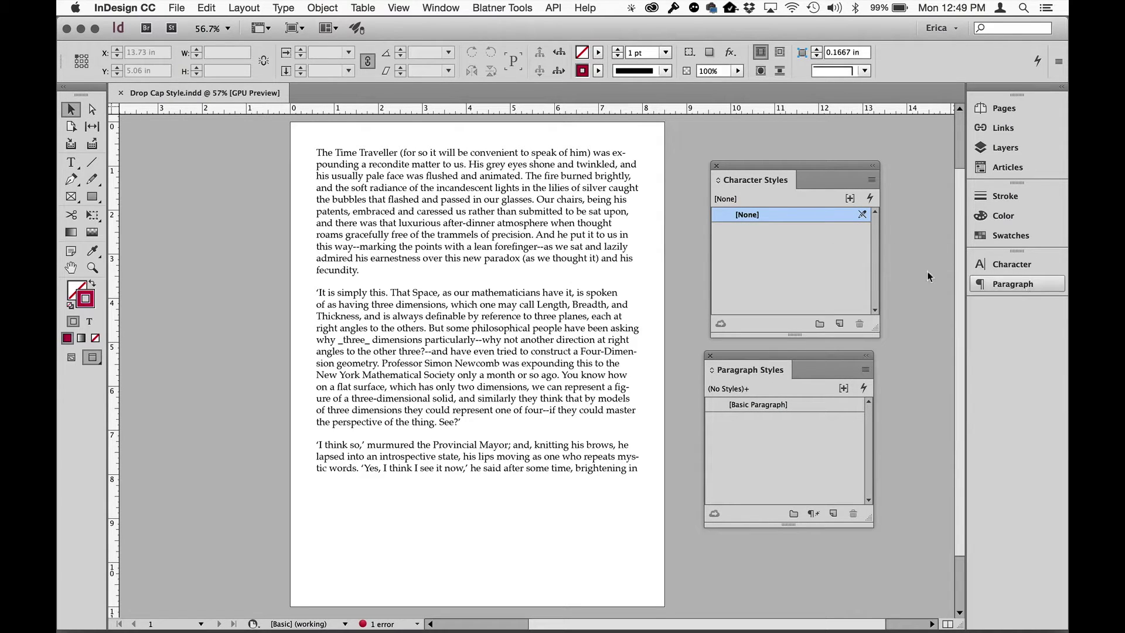
- Define a 'Drop Cap' character style using Zapfino and orange R=255 G=162 B=80, and save it
left_click(839, 324, "alt")
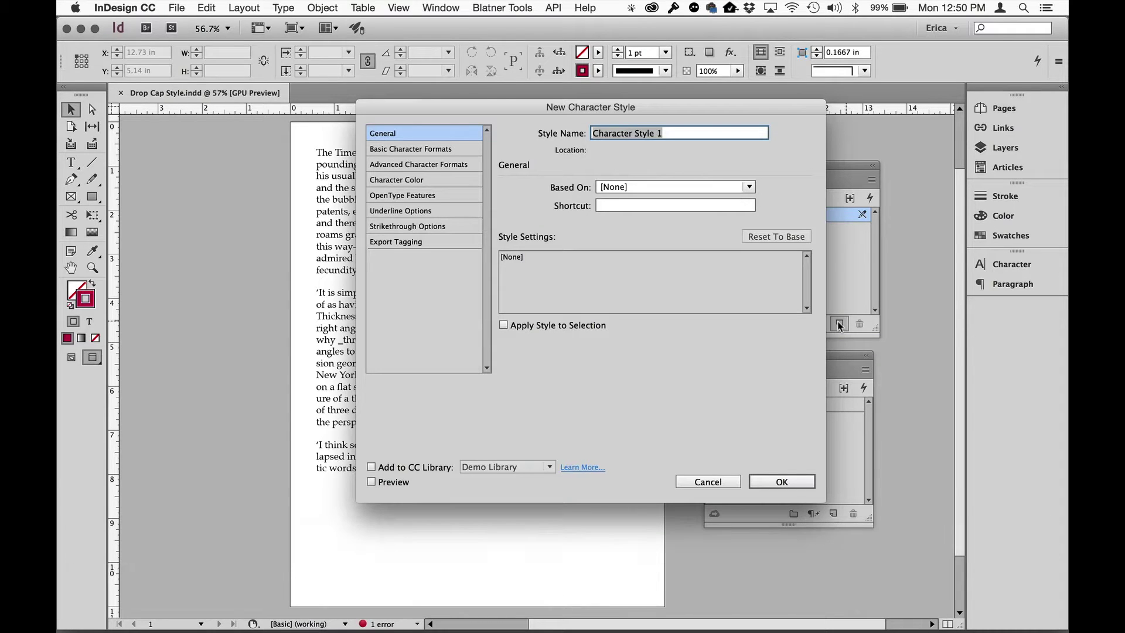
type("Drop Cap")
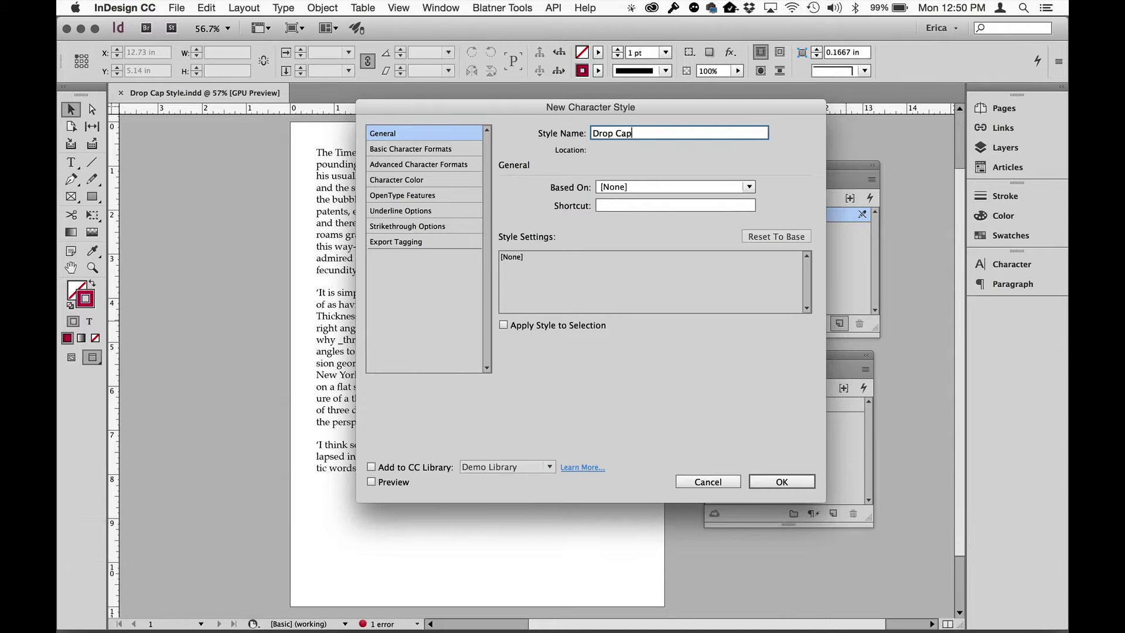
left_click(457, 151)
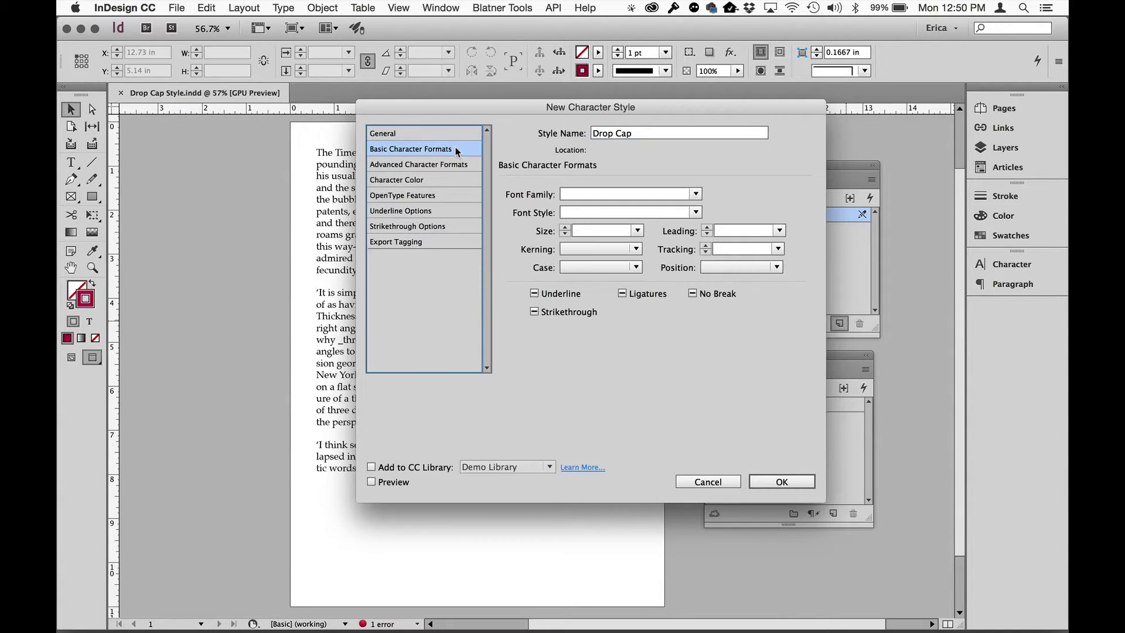
left_click(574, 195)
type("Z")
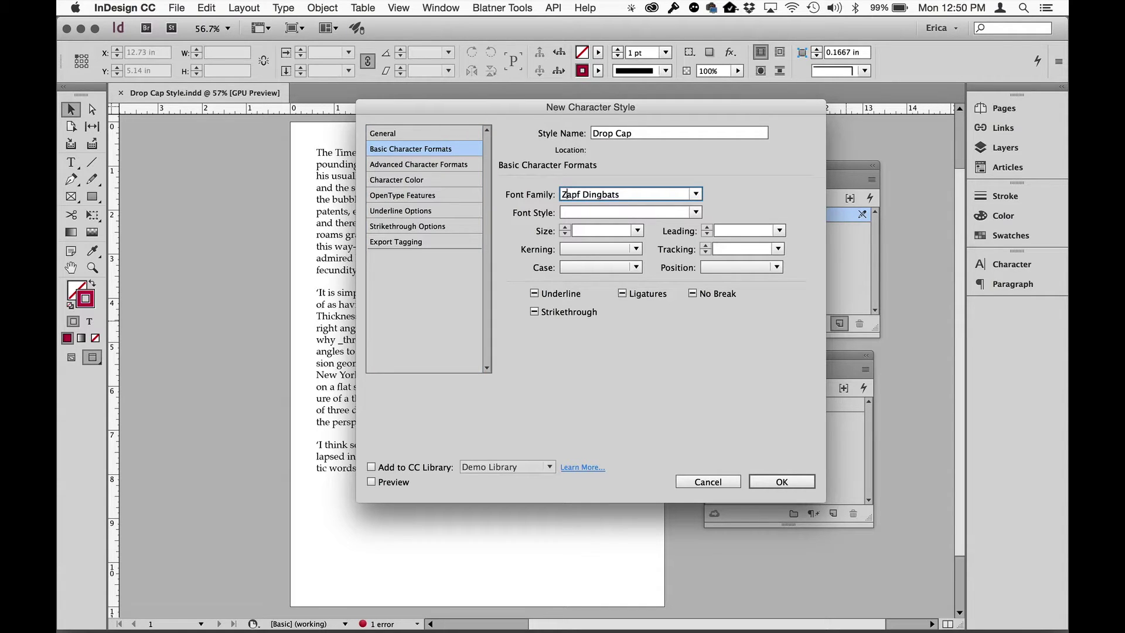
type("apfino")
left_click(432, 179)
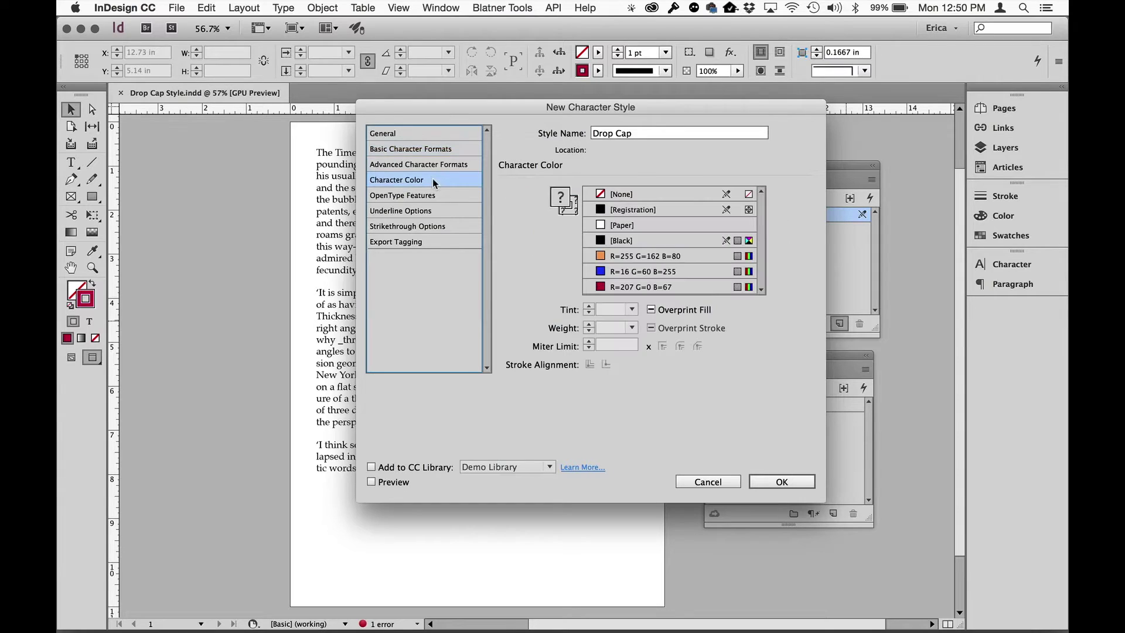
left_click(679, 256)
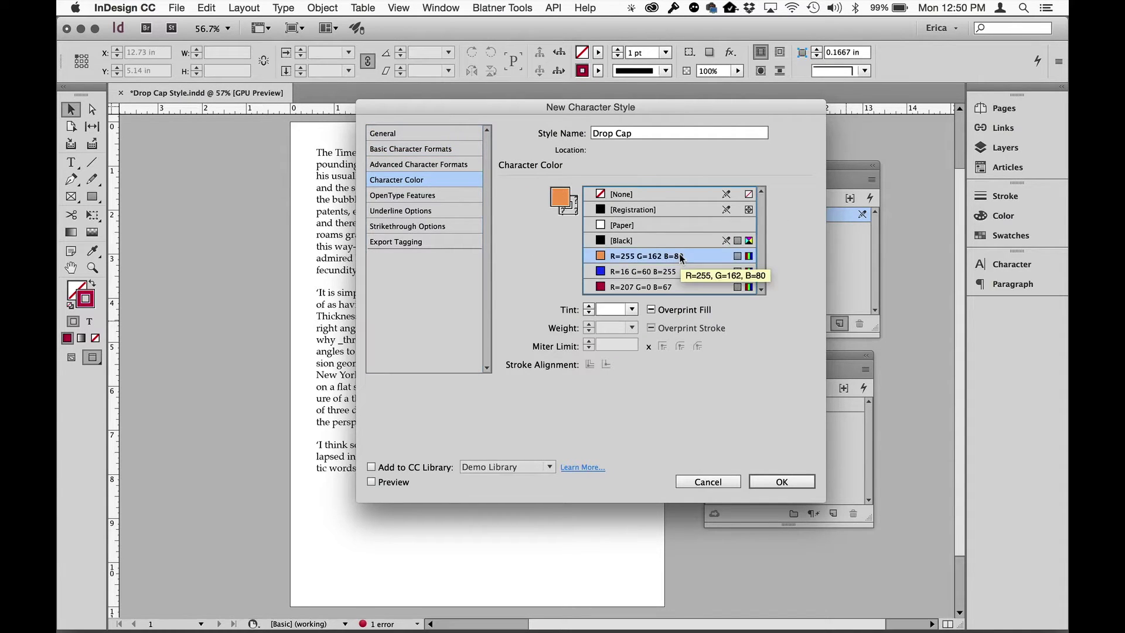
left_click(444, 133)
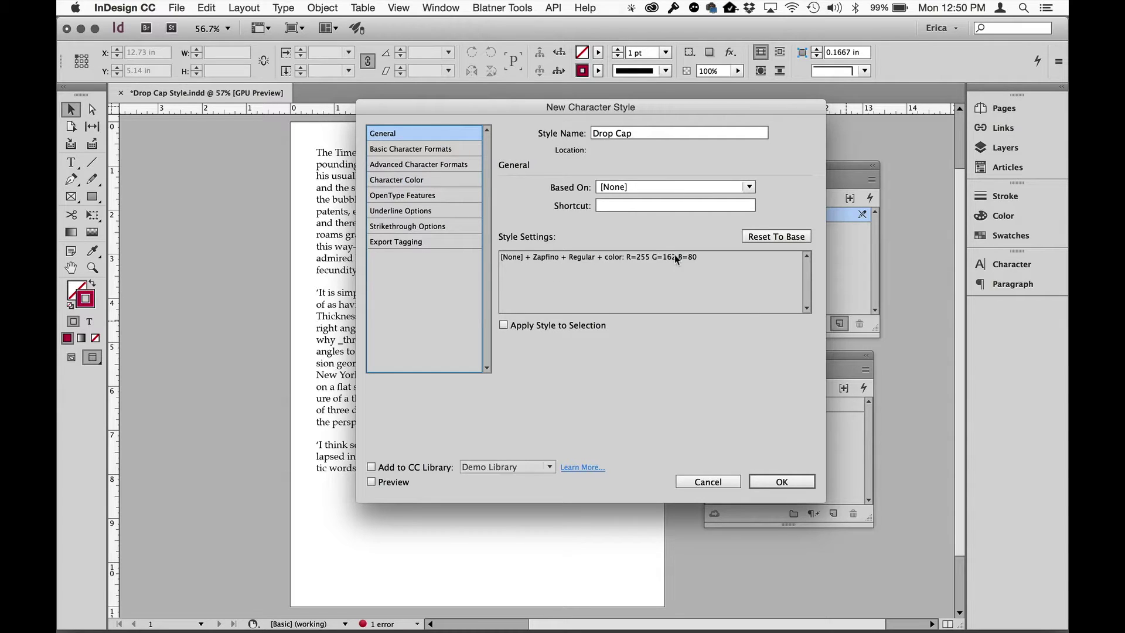
left_click(762, 476)
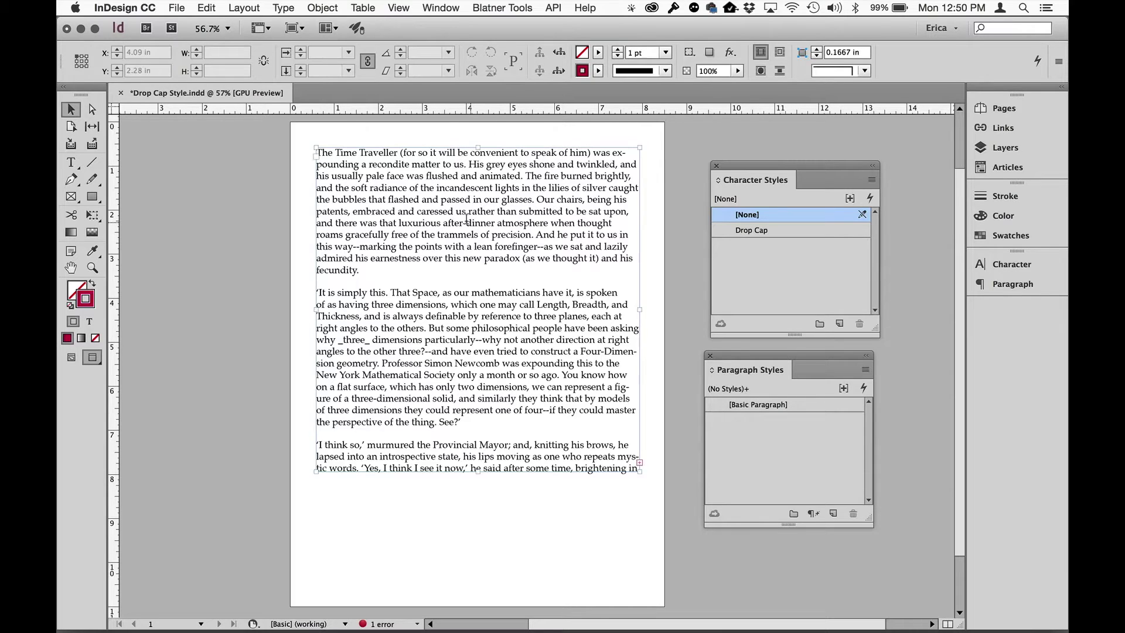
- Base a new paragraph style named 'First Para' on the first paragraph's formatting
double_click(473, 223)
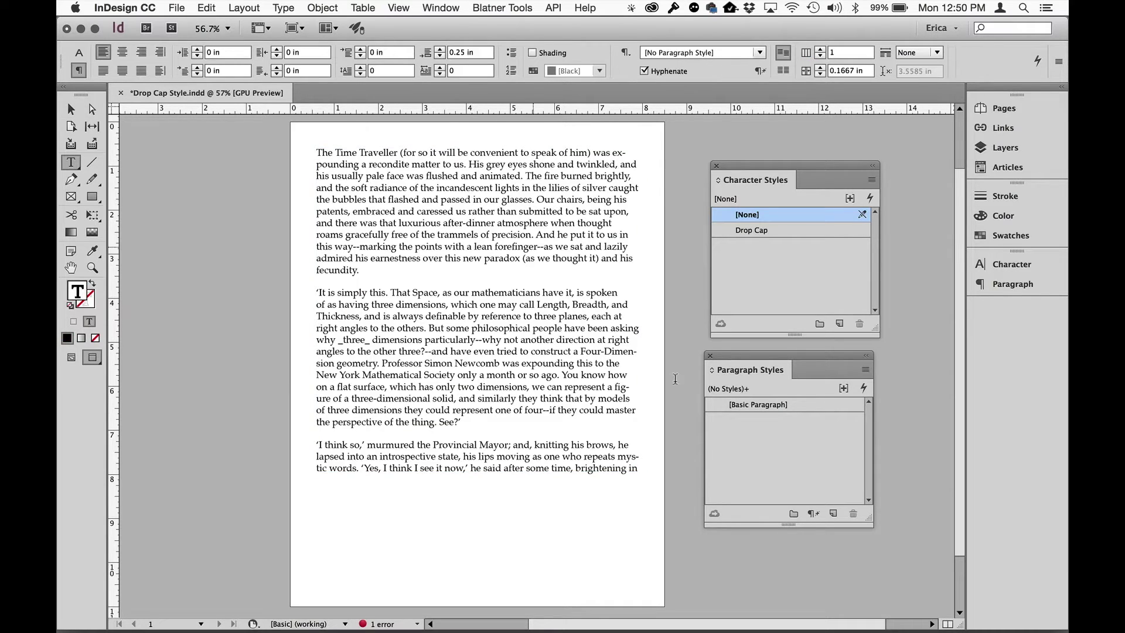
left_click(833, 514, "alt")
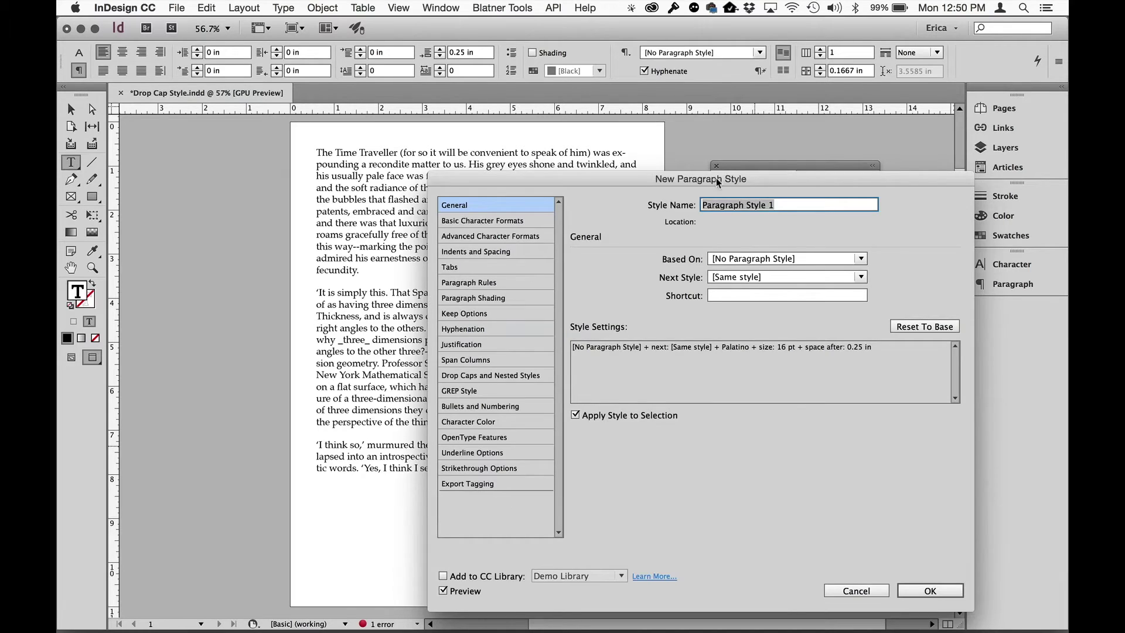
left_click_drag(716, 177, 599, 172)
type("First Para")
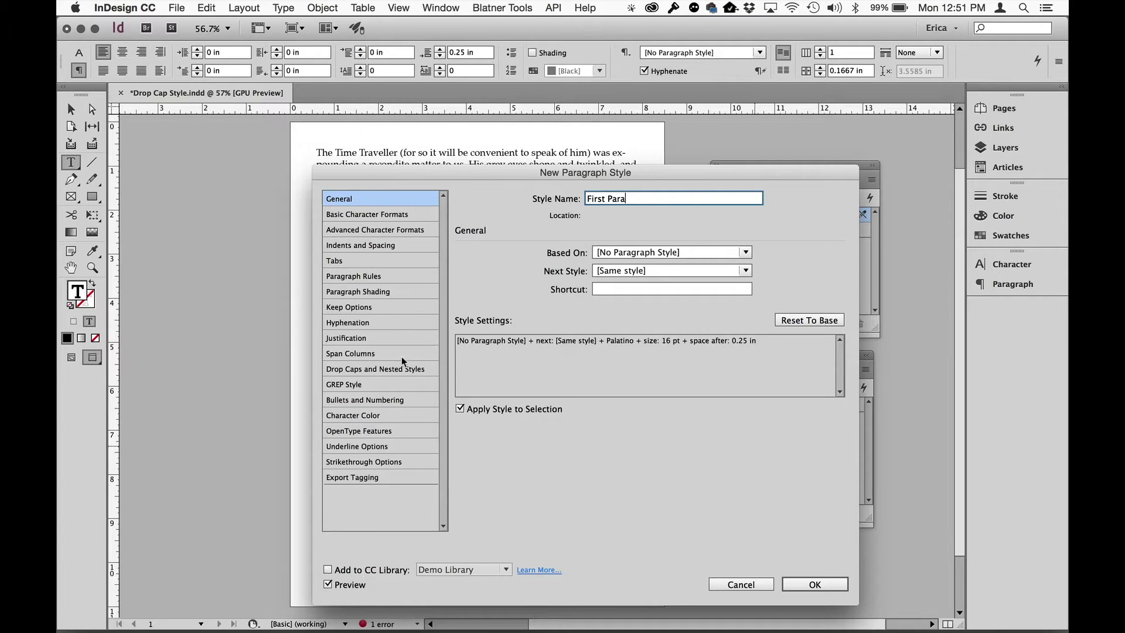
left_click_drag(451, 173, 546, 128)
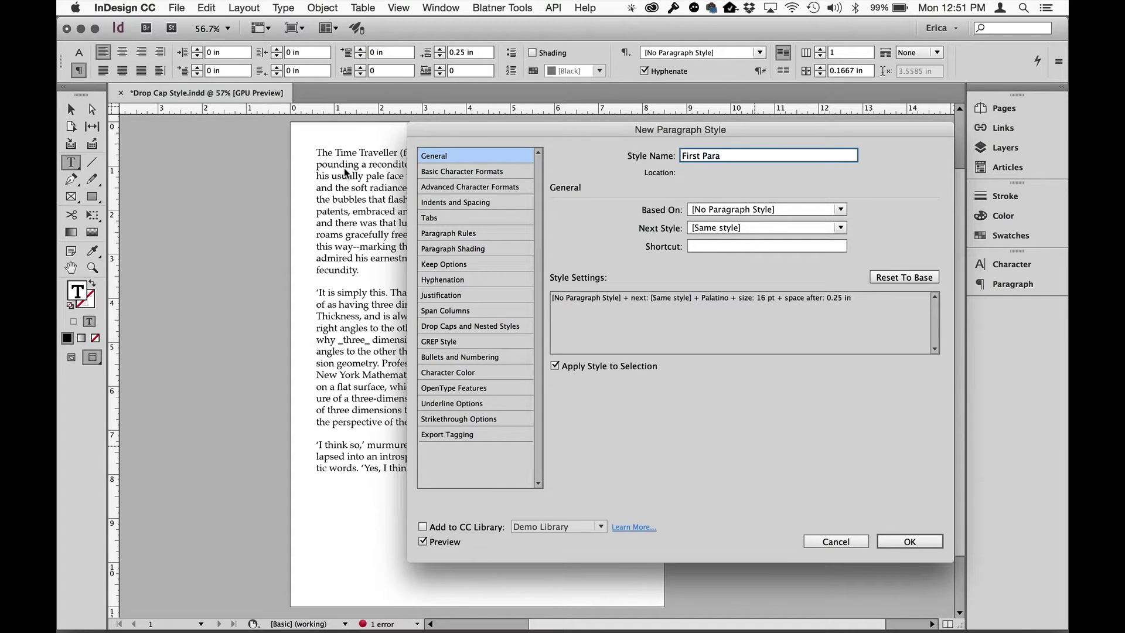
left_click(480, 327)
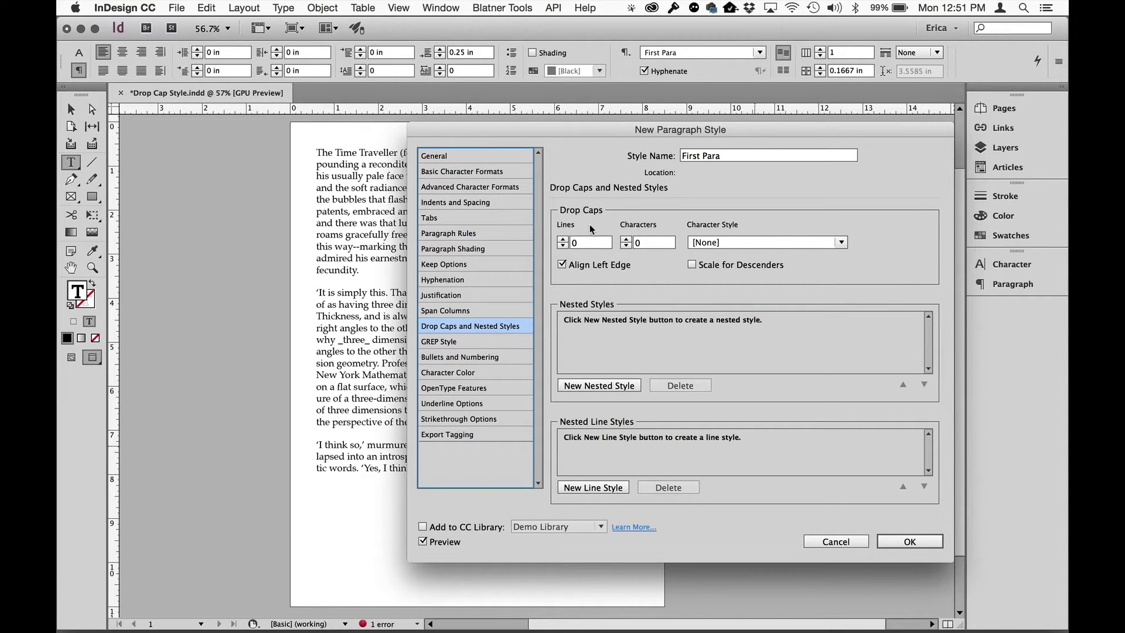
- Give First Para a 3-line, 1-character drop cap using the Drop Cap character style, and save it
left_click(564, 240)
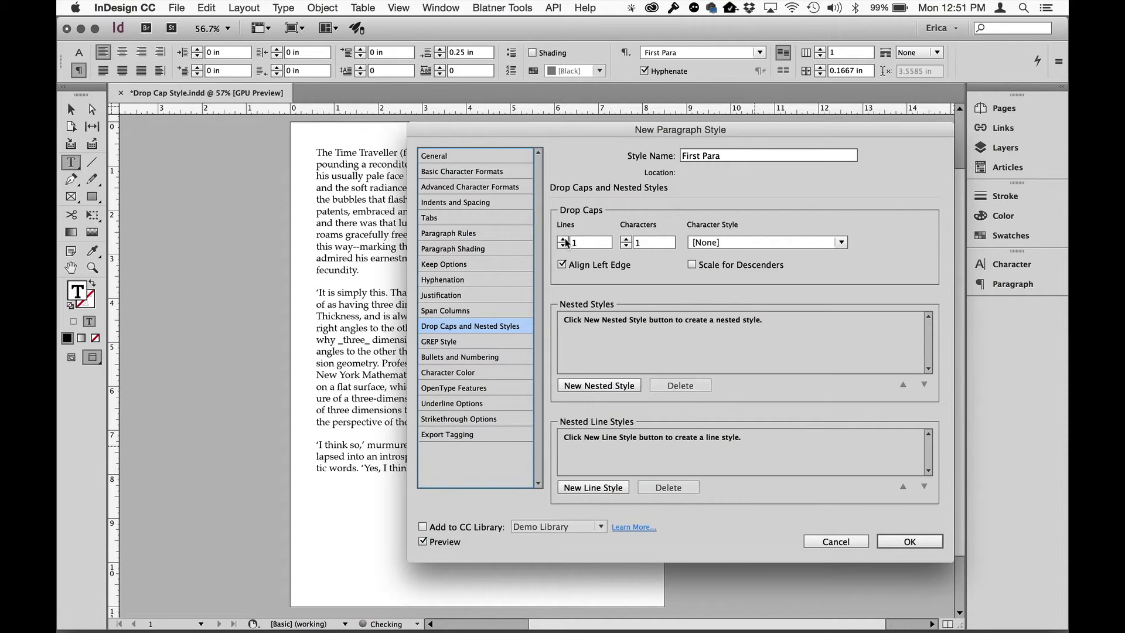
left_click(564, 240)
left_click(564, 240)
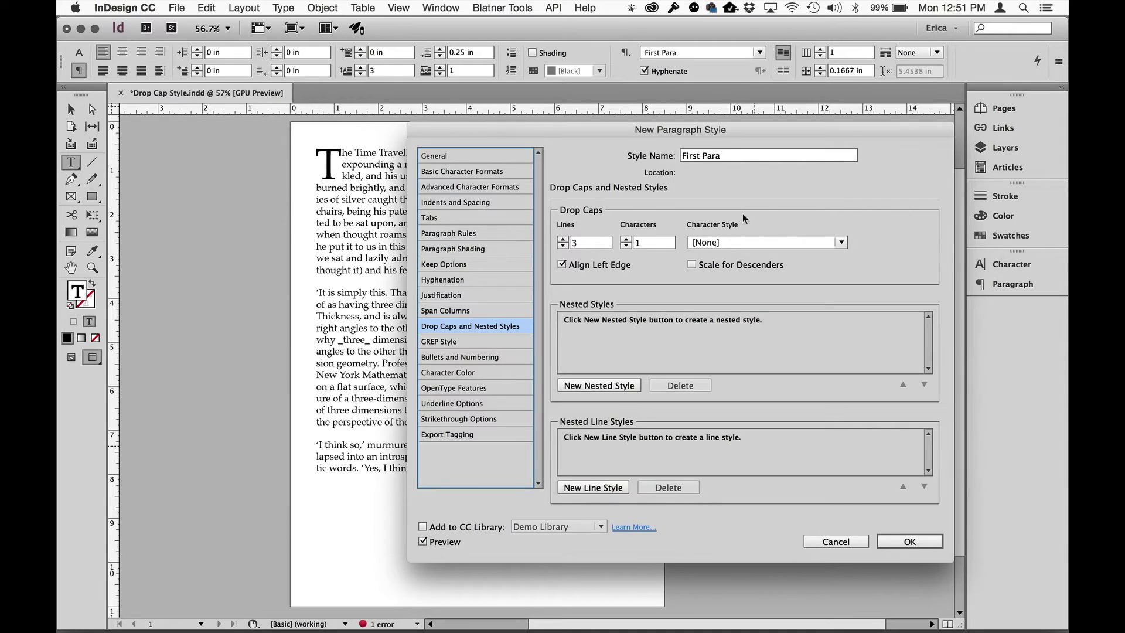
left_click(840, 242)
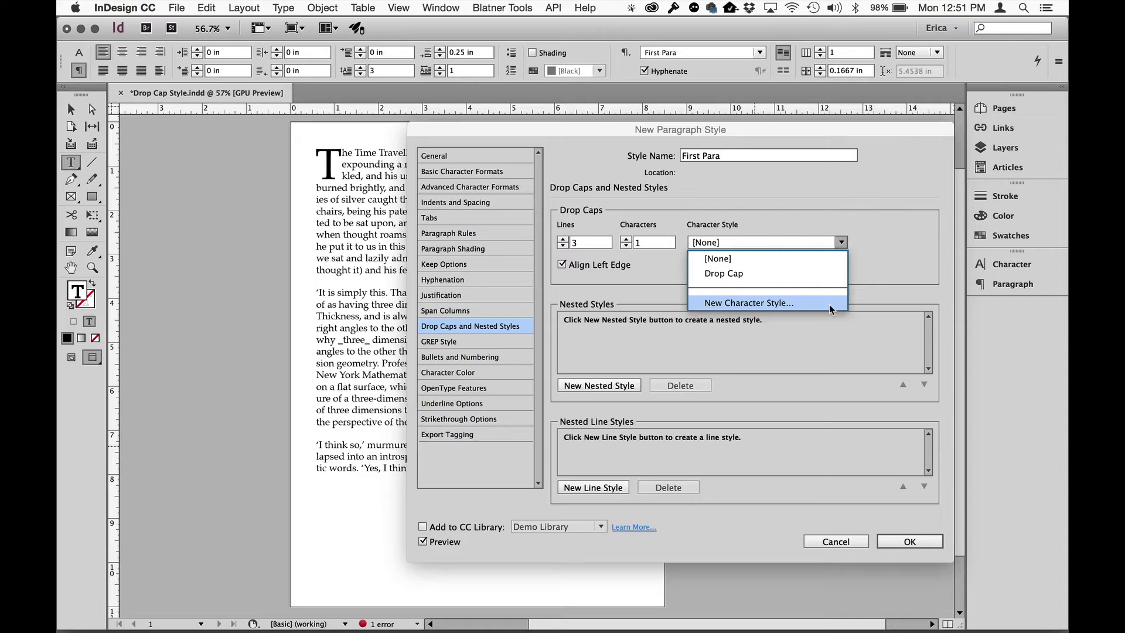
left_click(752, 274)
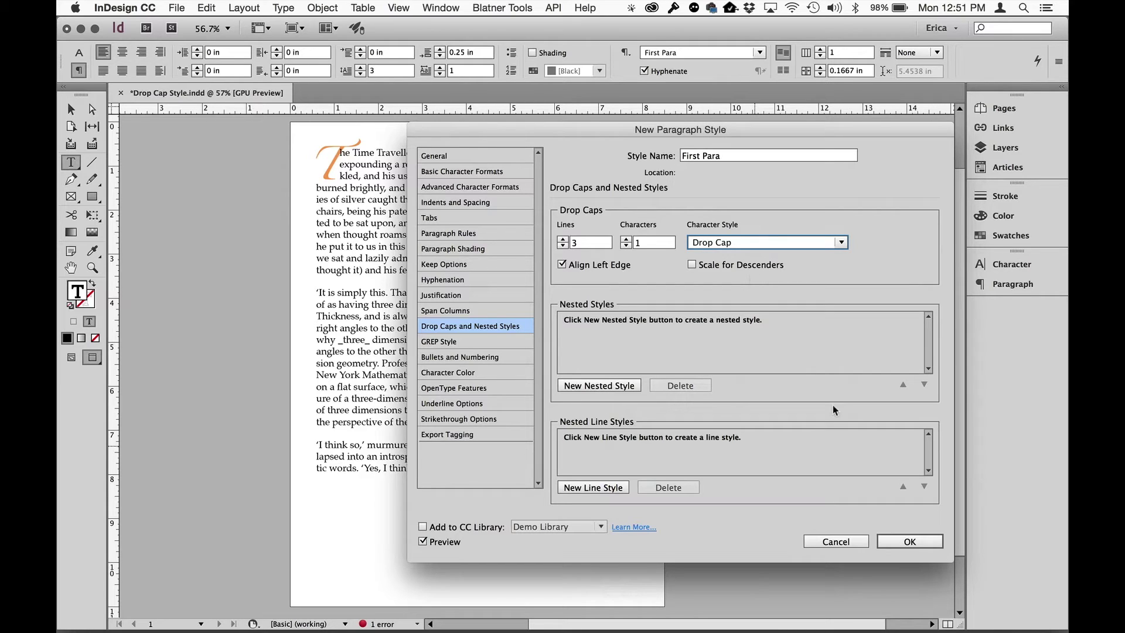
left_click_drag(590, 126, 654, 117)
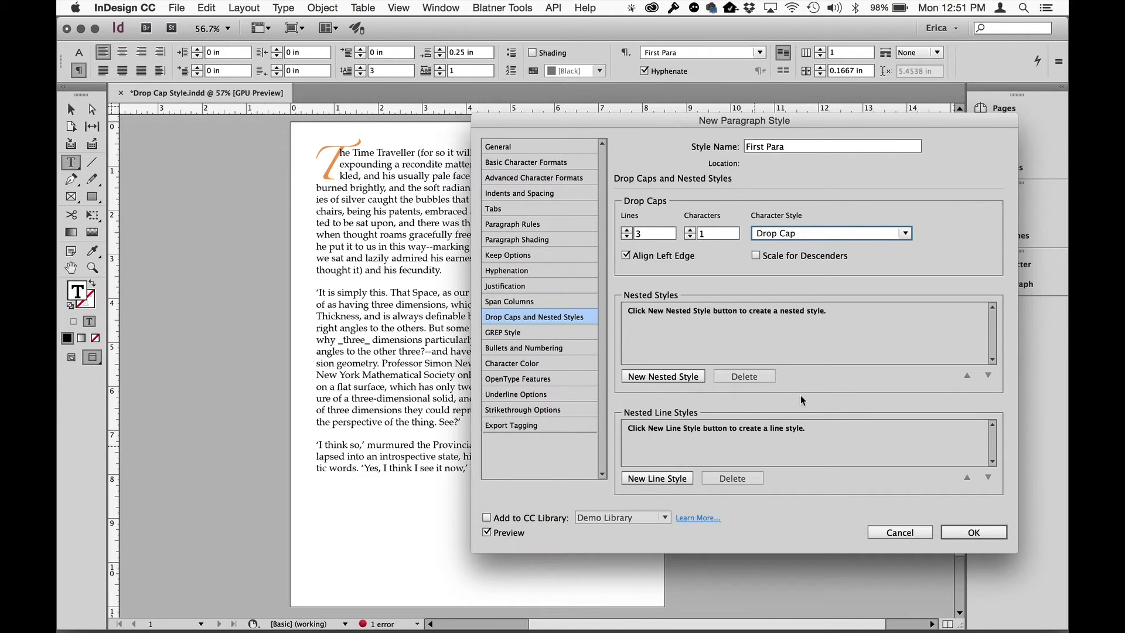
left_click(972, 532)
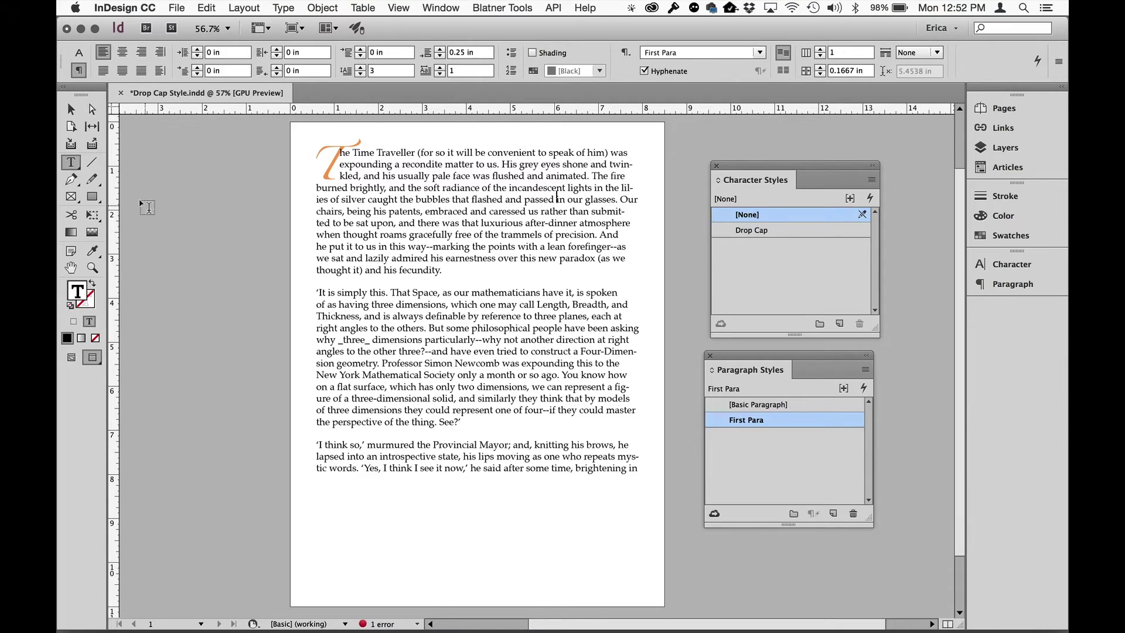
- Deselect everything, then create a 'Small Caps' character style with its case set to Small Caps
left_click(71, 111)
left_click(677, 209)
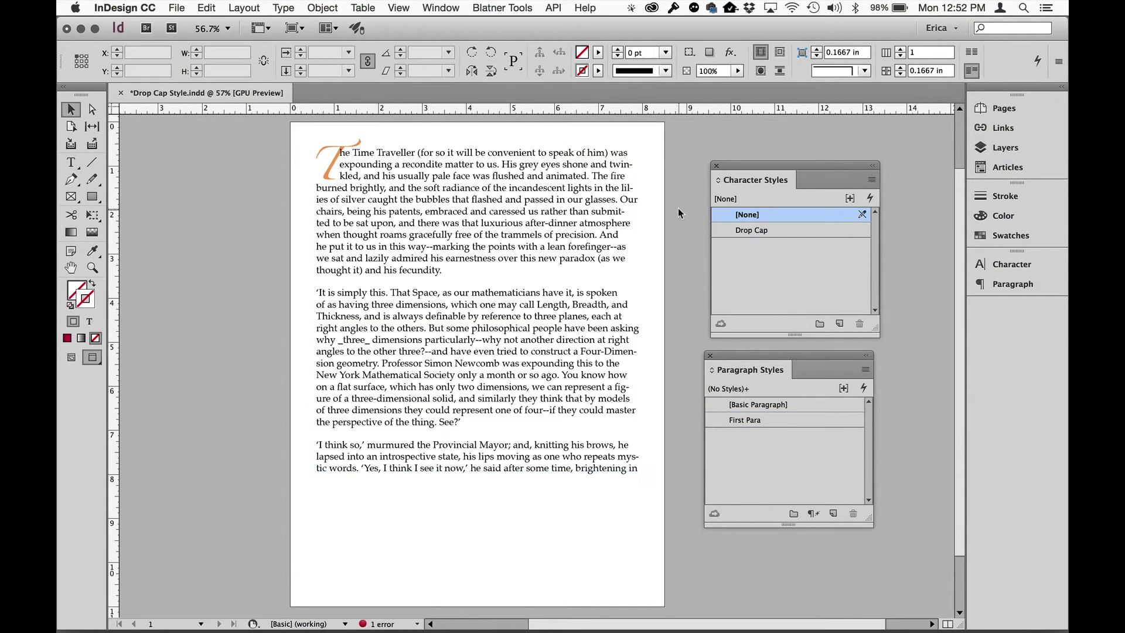
left_click(839, 324, "alt")
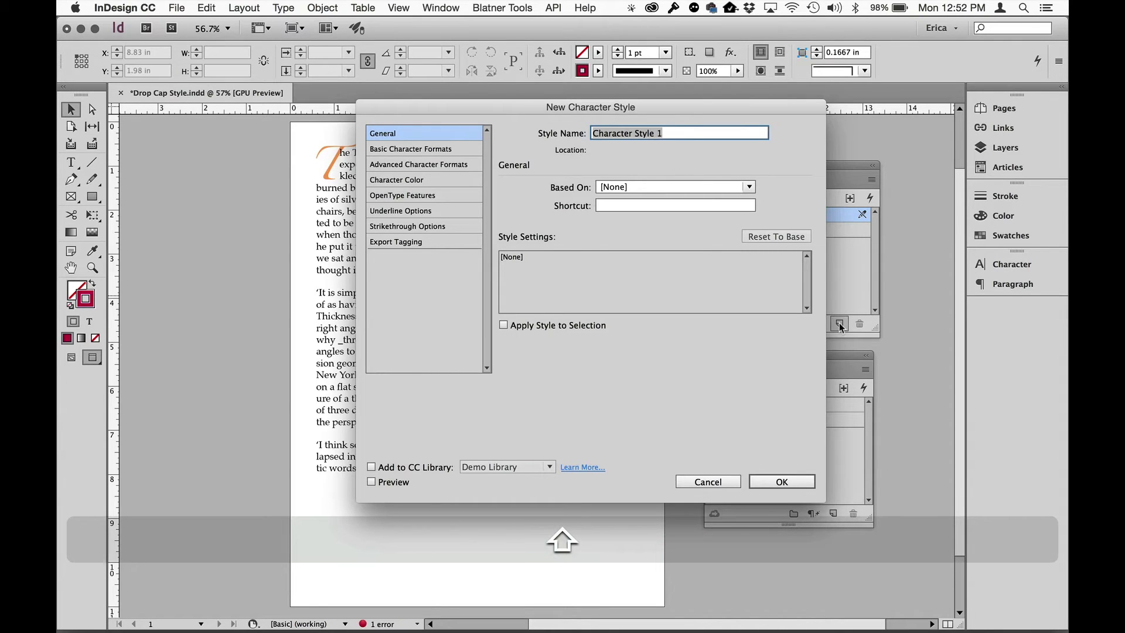
type("Small Caps")
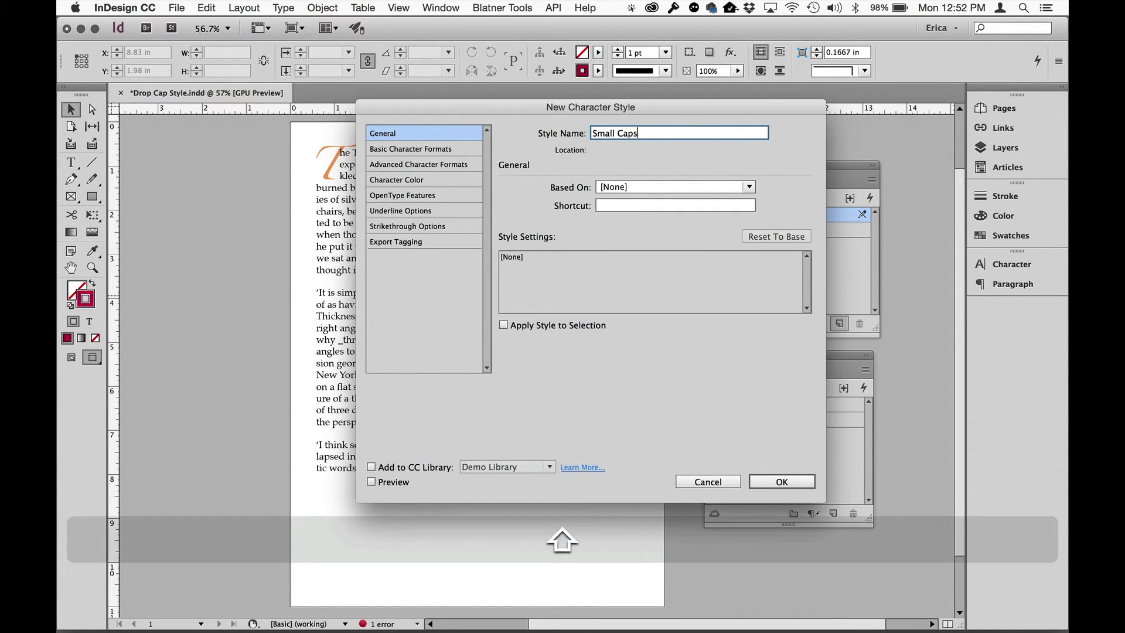
left_click(434, 150)
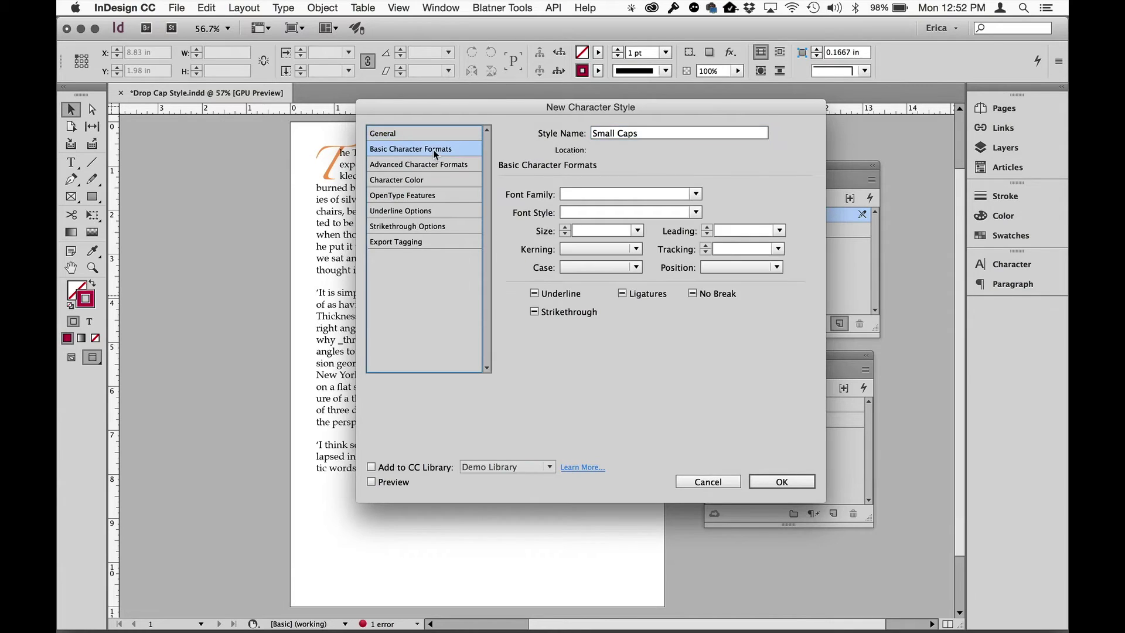
left_click(586, 267)
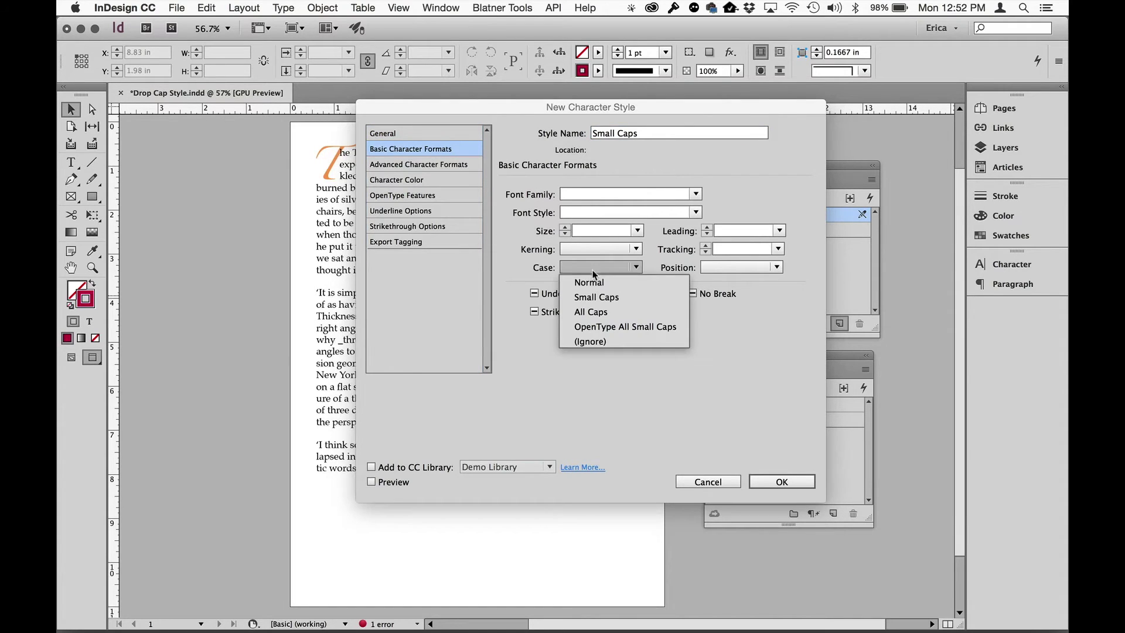
left_click(586, 297)
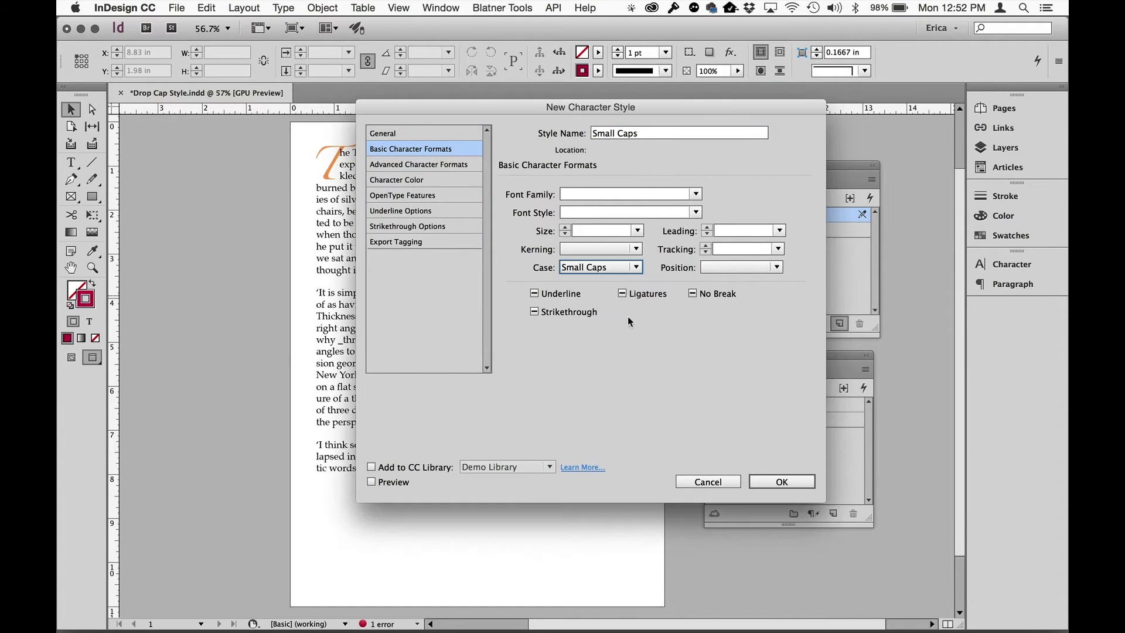
left_click(780, 481)
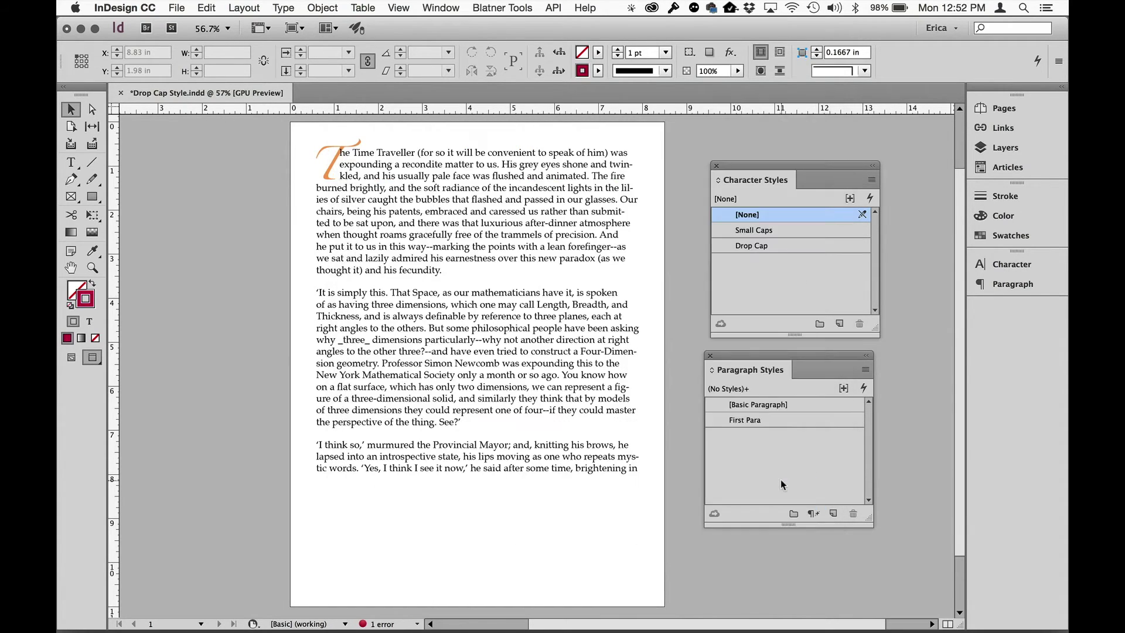
double_click(754, 420, "alt+shift+super")
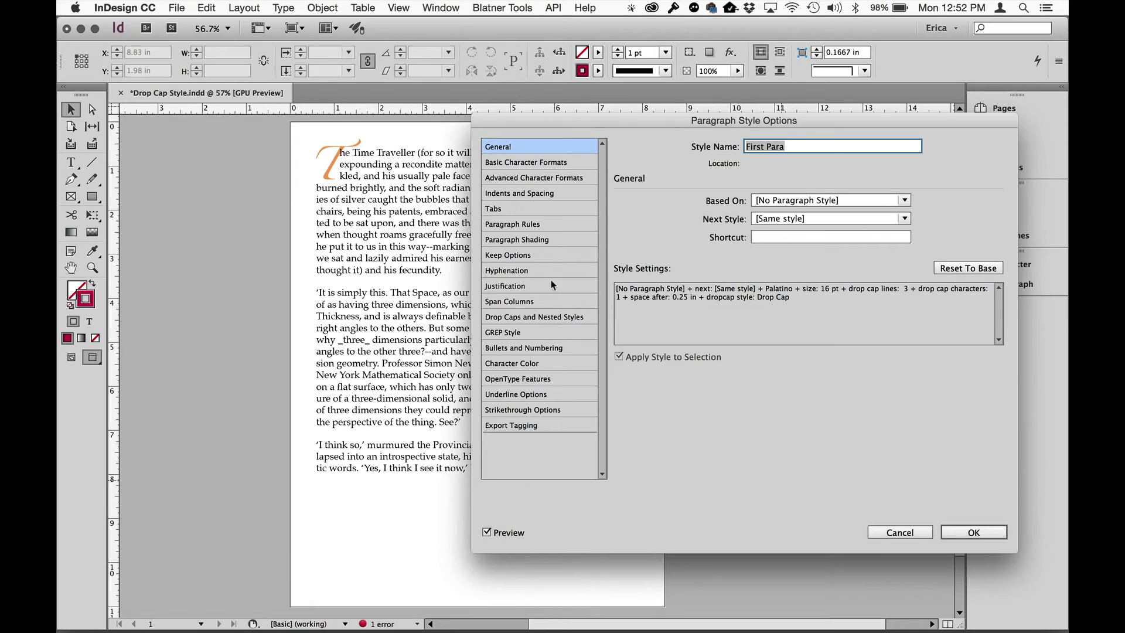
- Add a nested line style to First Para applying Small Caps to 1 line
left_click(549, 317)
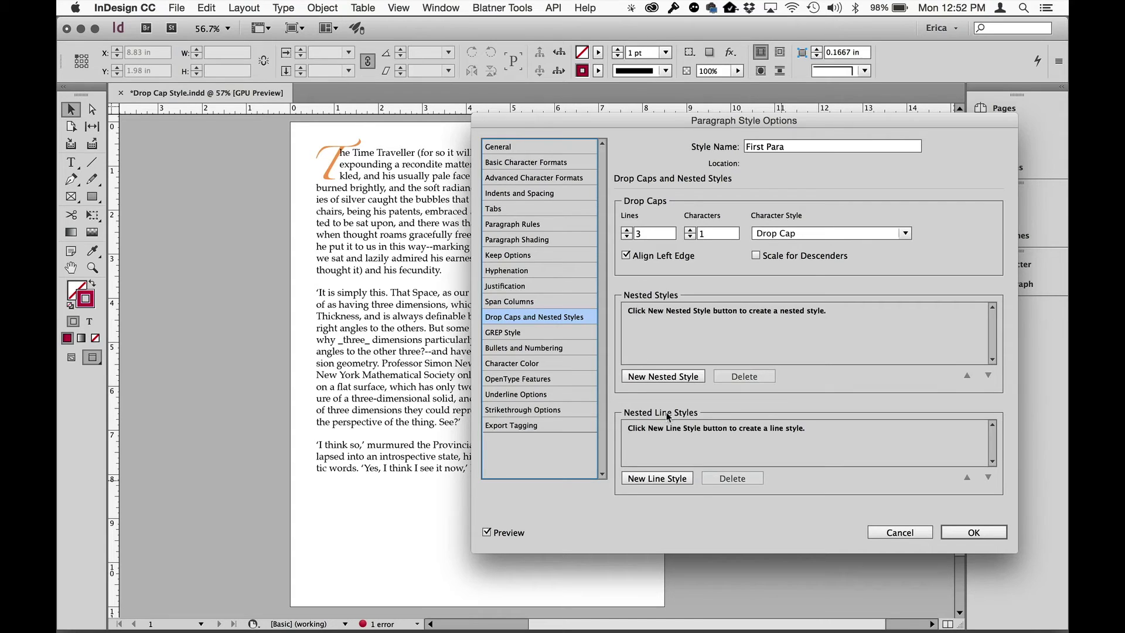
left_click_drag(595, 120, 638, 70)
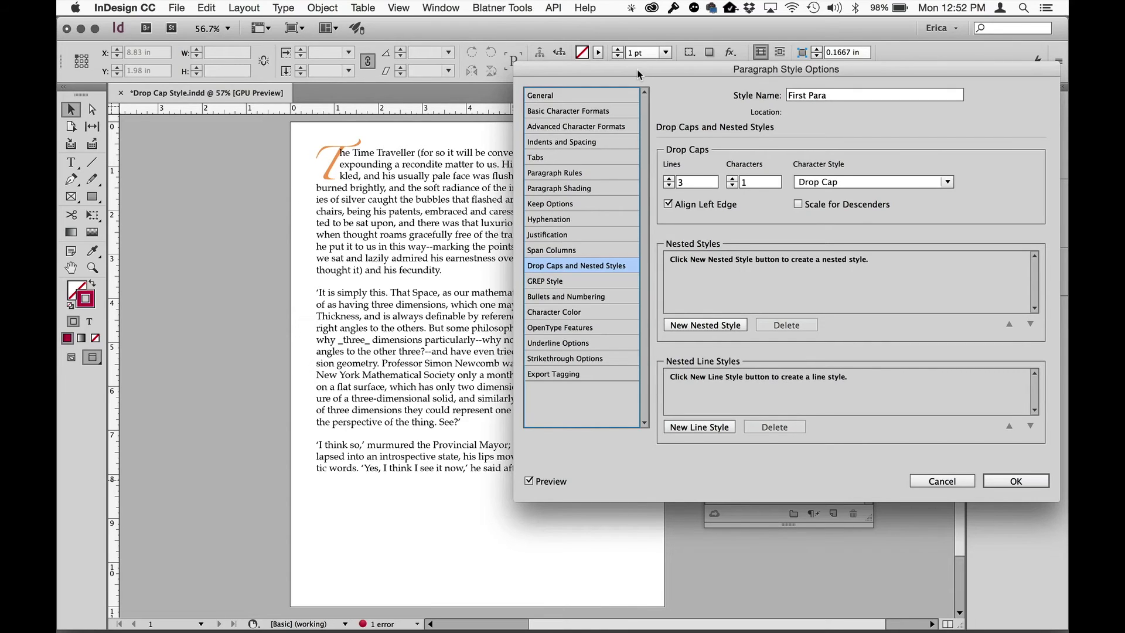
left_click(722, 426)
left_click(733, 377)
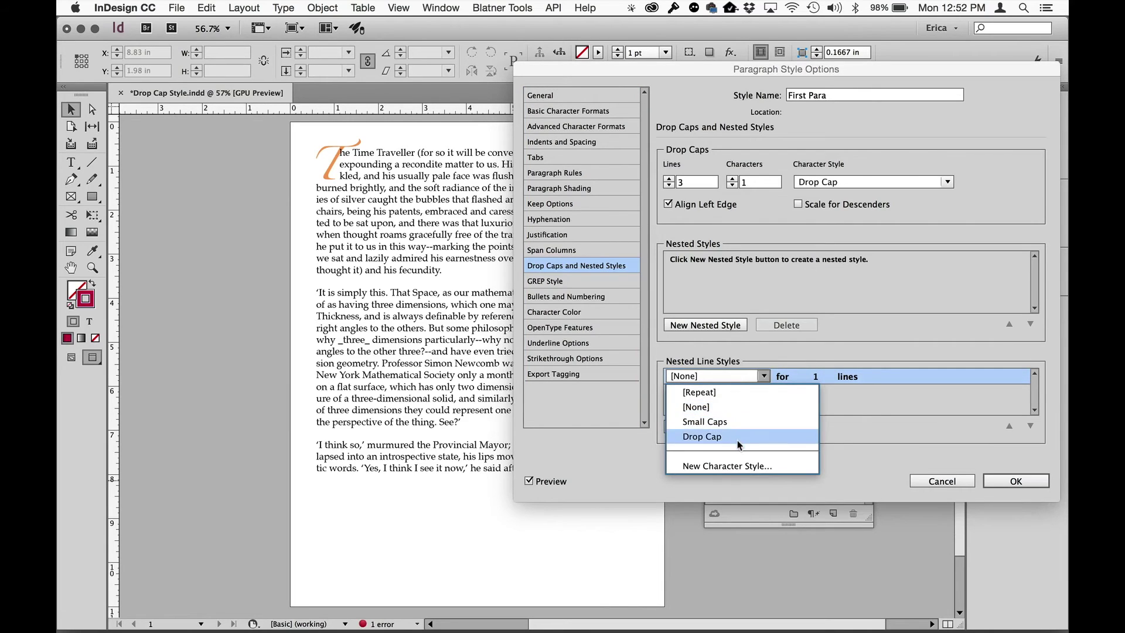
left_click(740, 425)
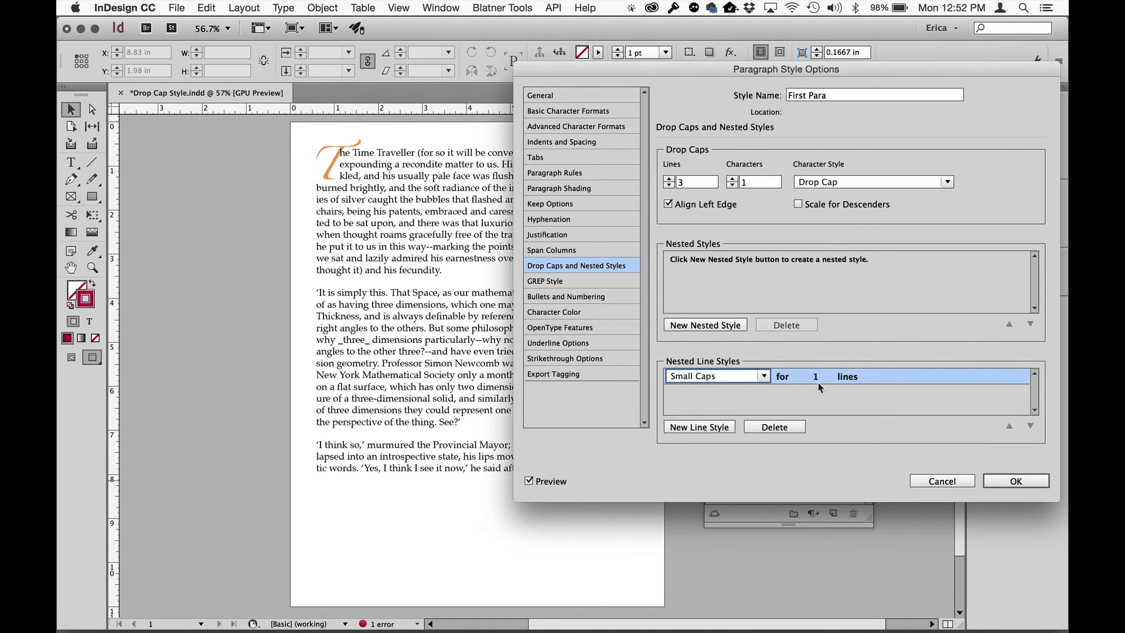
left_click(829, 408)
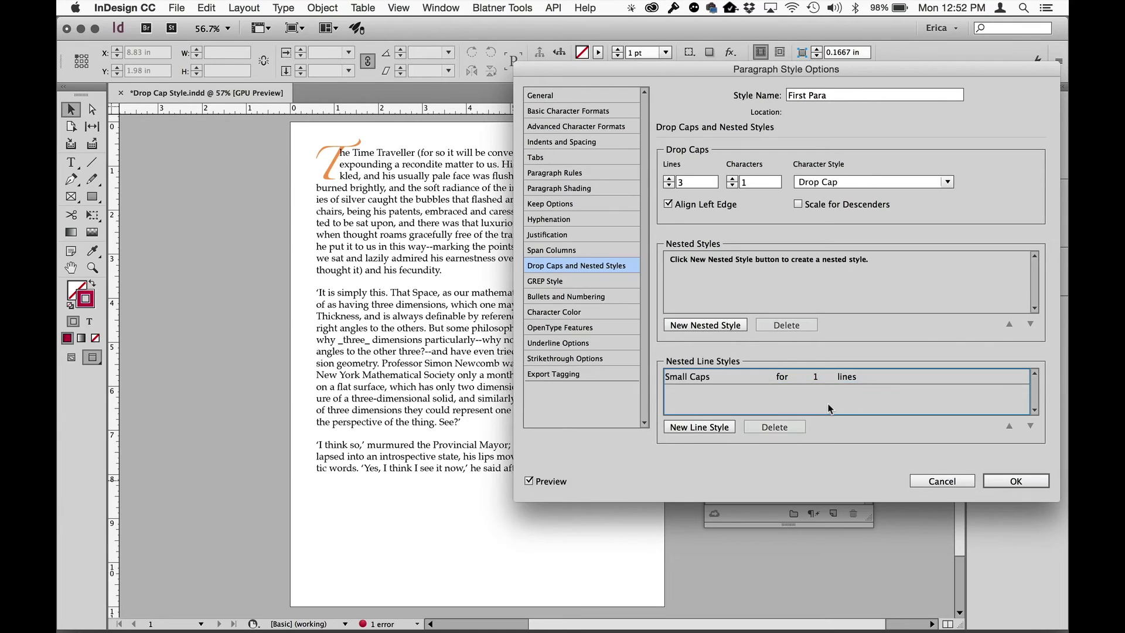
left_click_drag(680, 72, 628, 64)
- Save First Para and widen the text frame from 7.34 in to 7.46 in
left_click(966, 472)
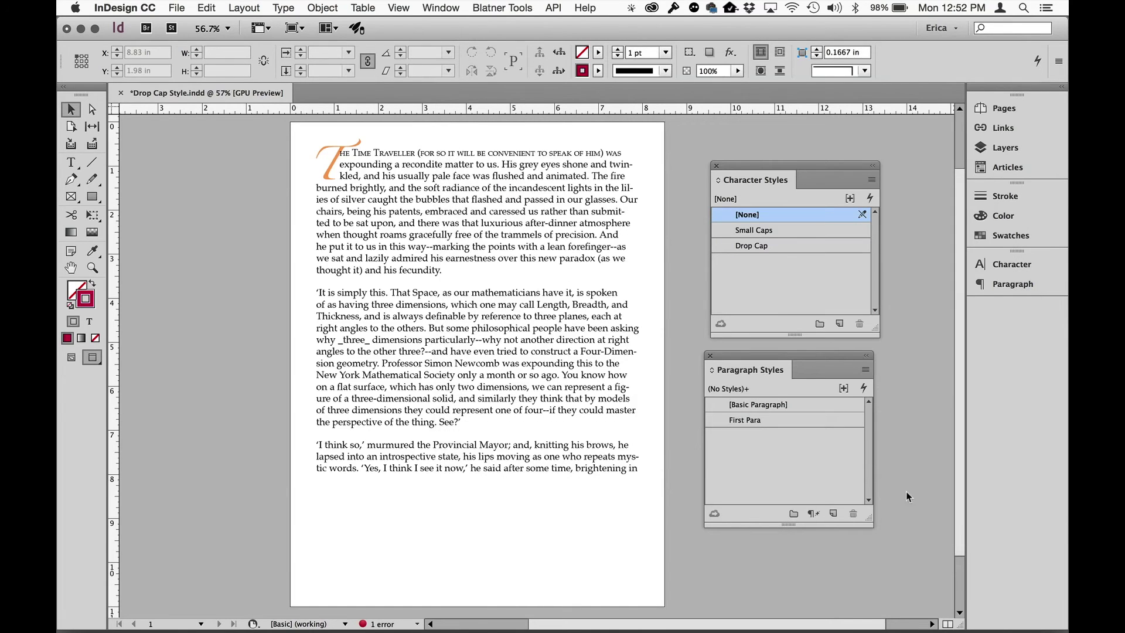
left_click(429, 307)
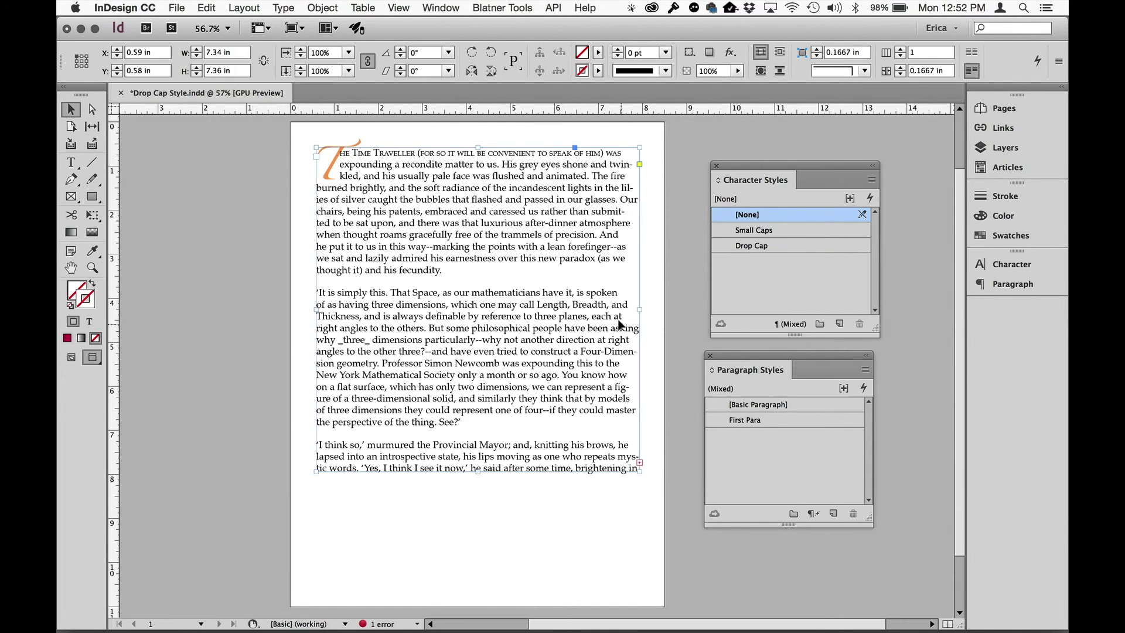
mouse_move(637, 307)
left_mouse_down()
mouse_move(444, 304)
mouse_move(703, 307)
mouse_move(613, 308)
mouse_move(642, 307)
left_mouse_up()
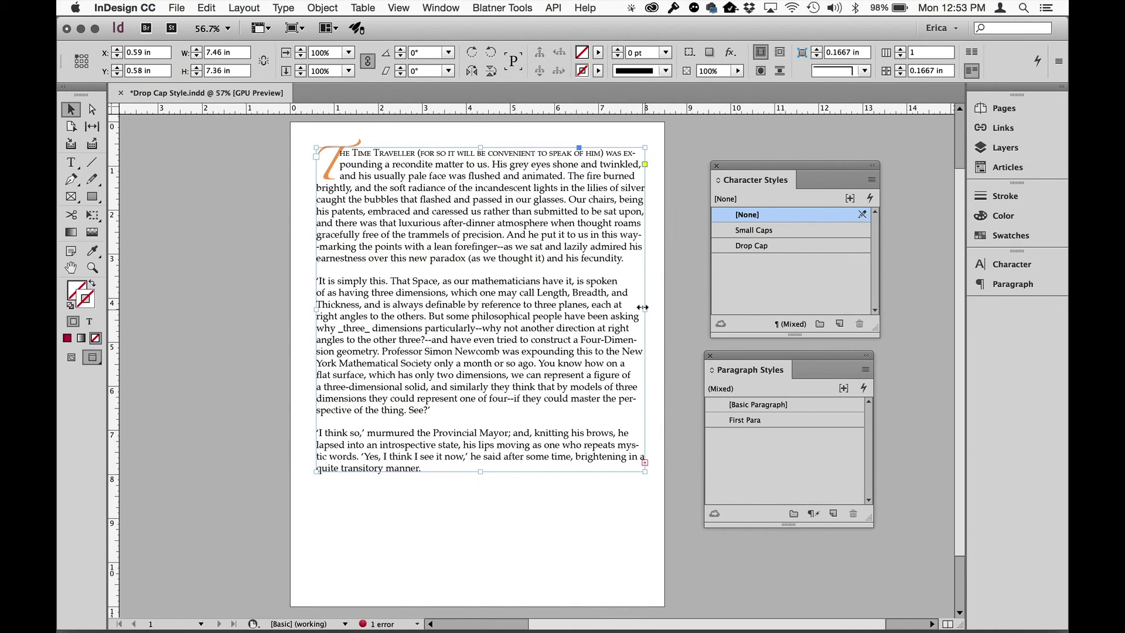